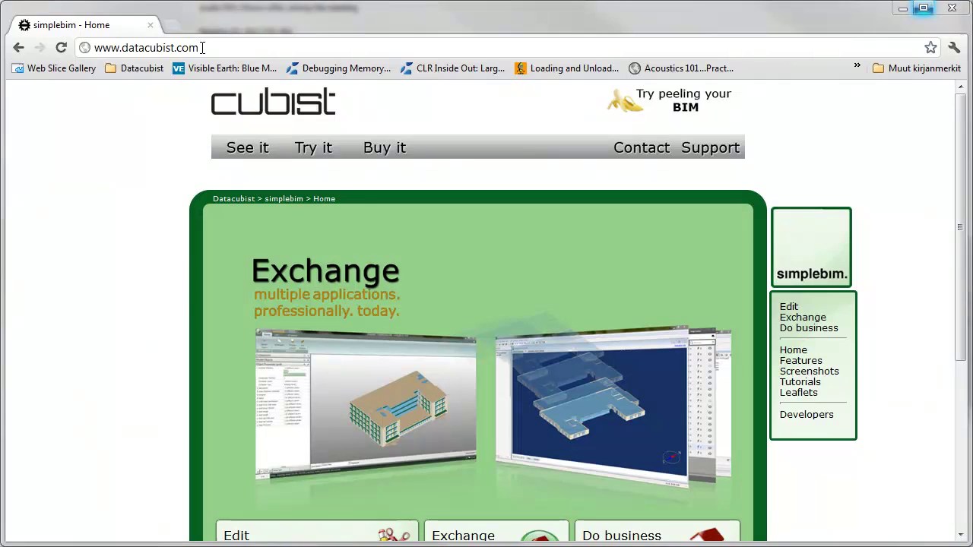
drag(202, 48, 90, 50)
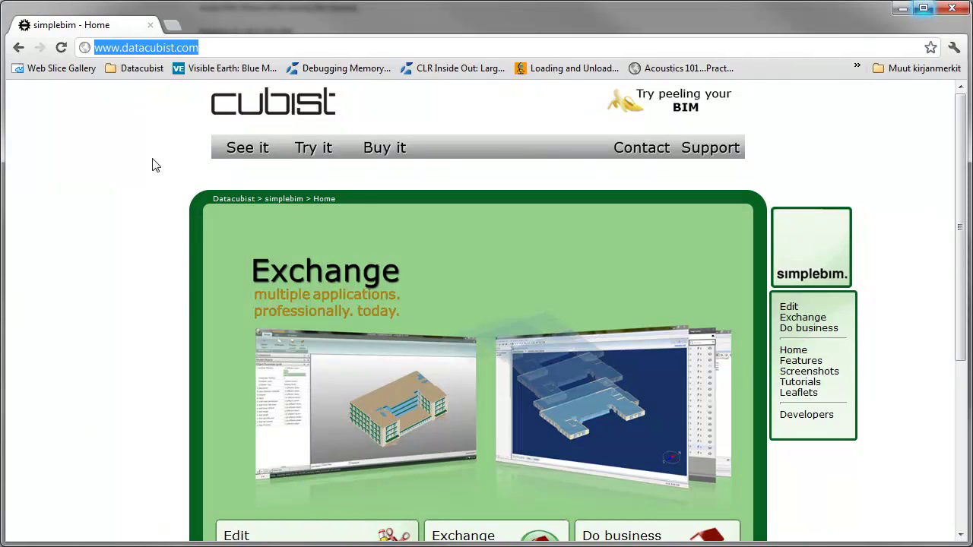
click(317, 148)
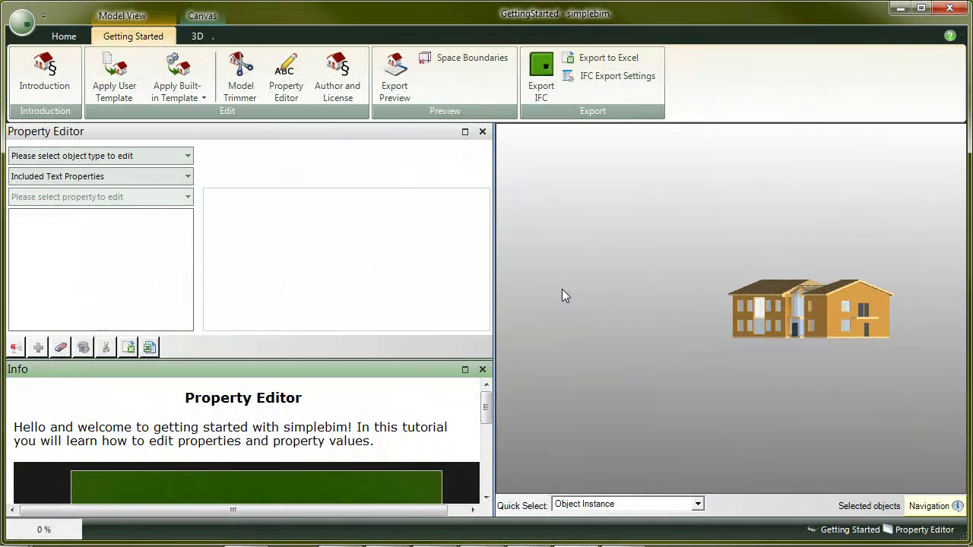
Choose the Wall object type and its included text property Building Element Construction Type for editing.
click(189, 156)
scroll(186, 226, down, 1)
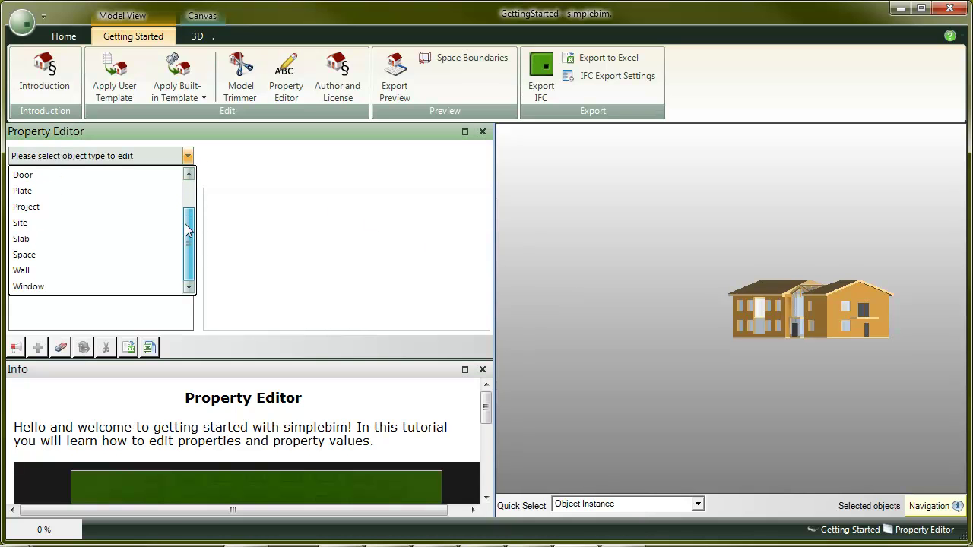
click(114, 271)
click(188, 177)
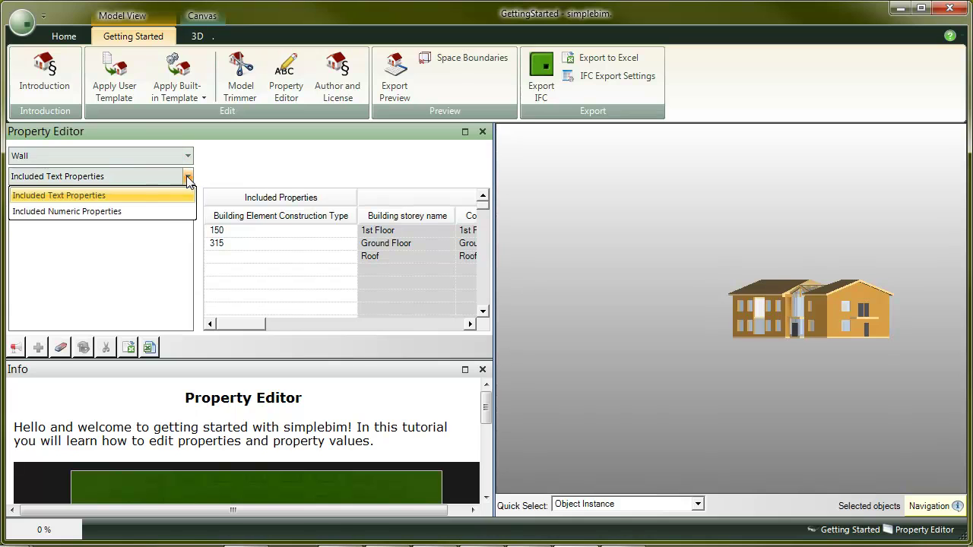
click(188, 179)
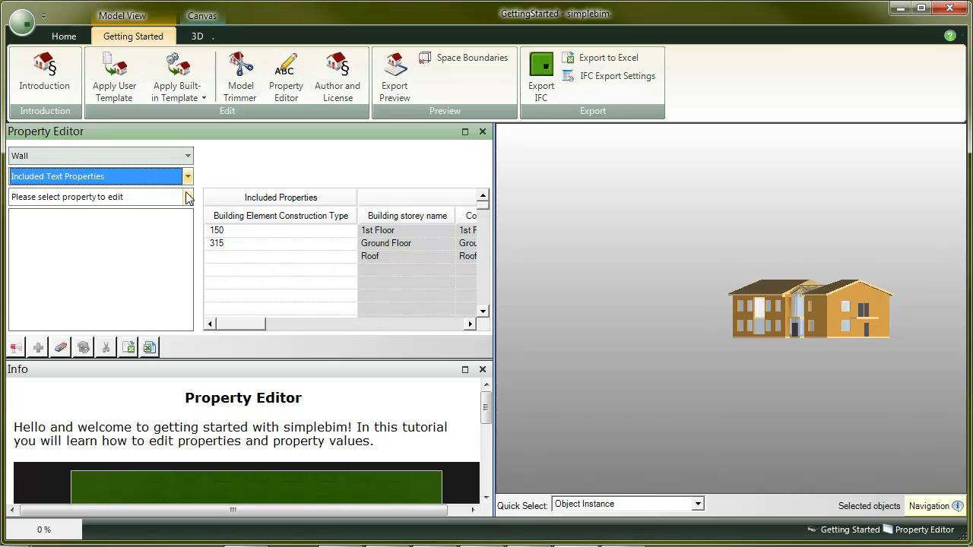
click(188, 198)
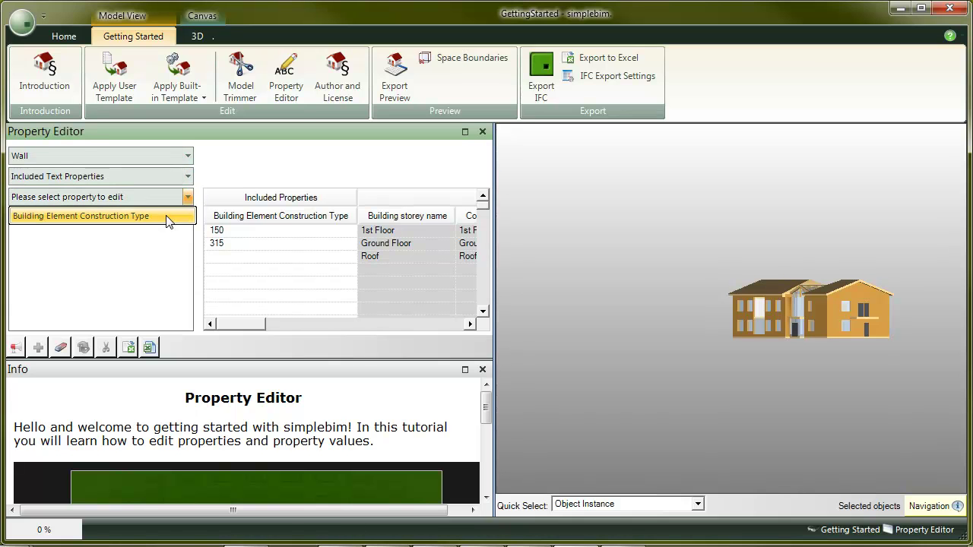
click(169, 218)
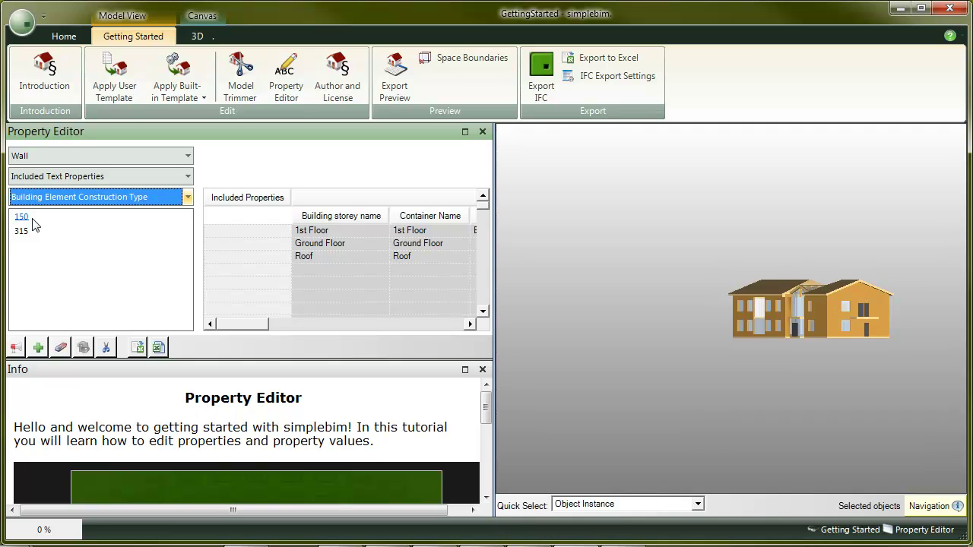
Copy the walls' Name property values into the Building Element Construction Type property.
drag(229, 324, 360, 327)
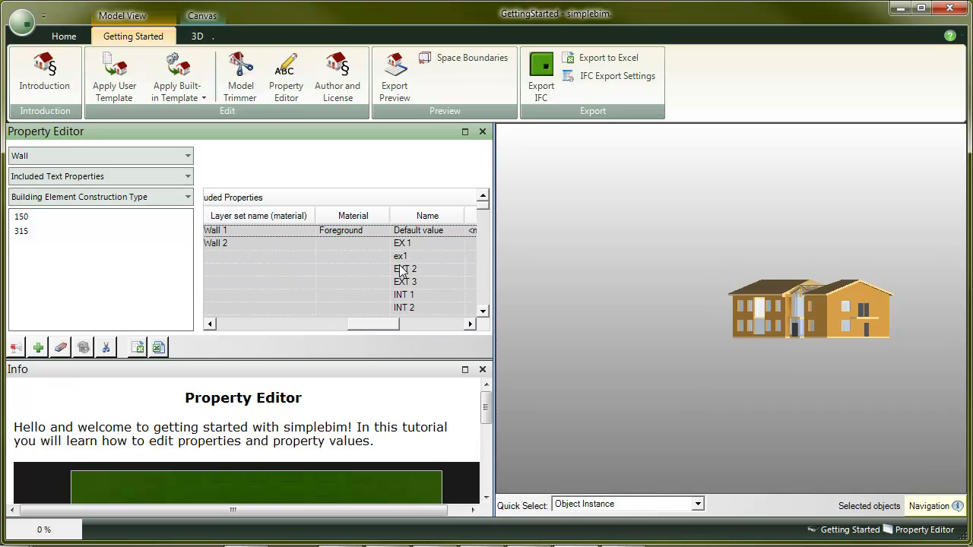
click(428, 216)
drag(428, 217, 122, 245)
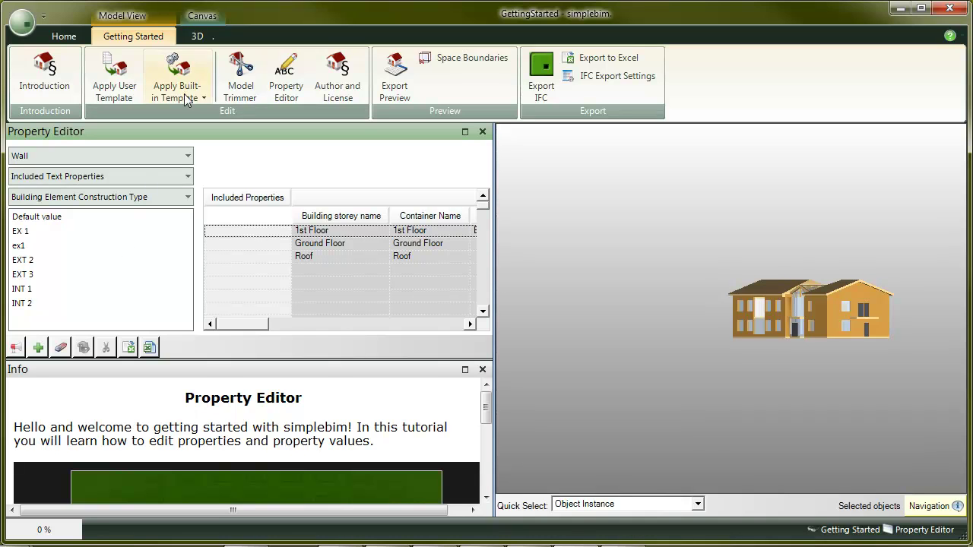
Turn on Ghost visualization and highlight all the walls in the 3D model.
click(200, 36)
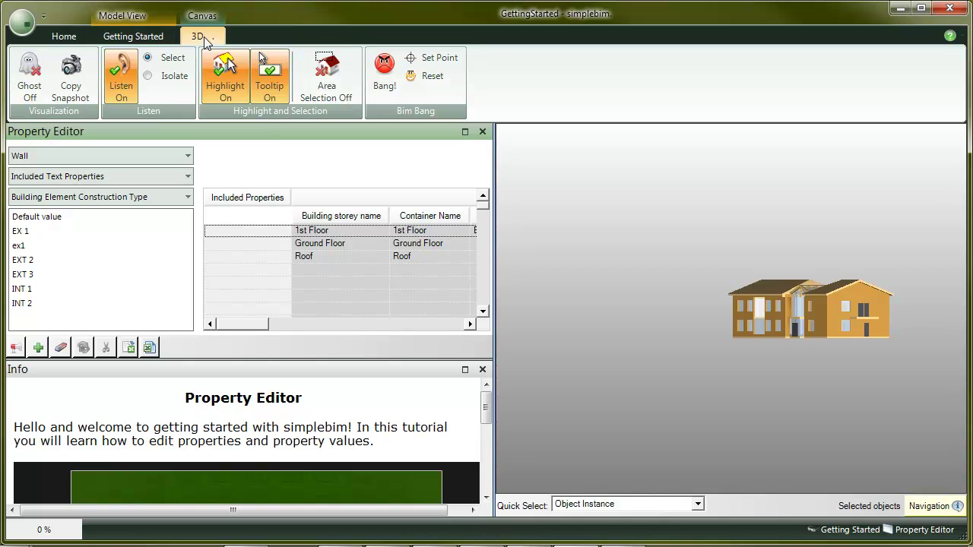
click(34, 84)
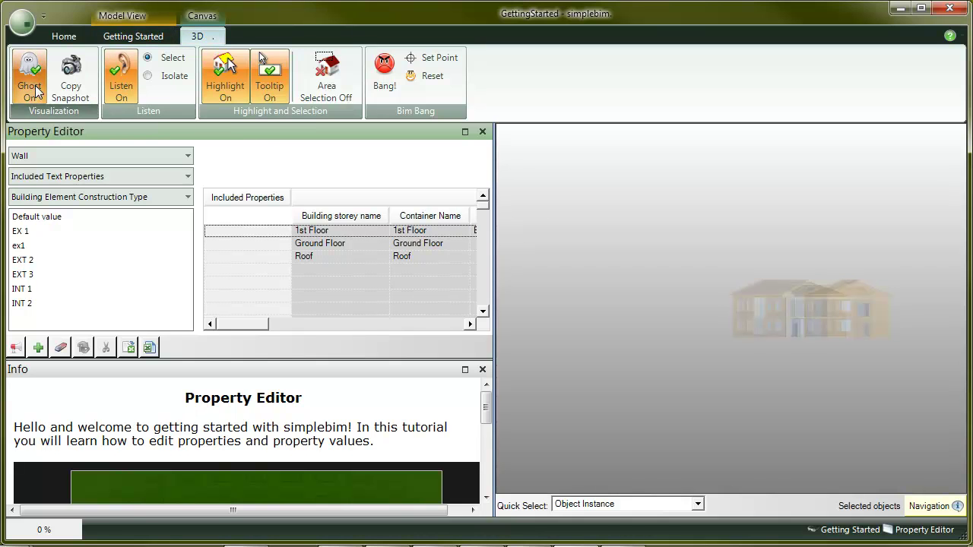
click(16, 348)
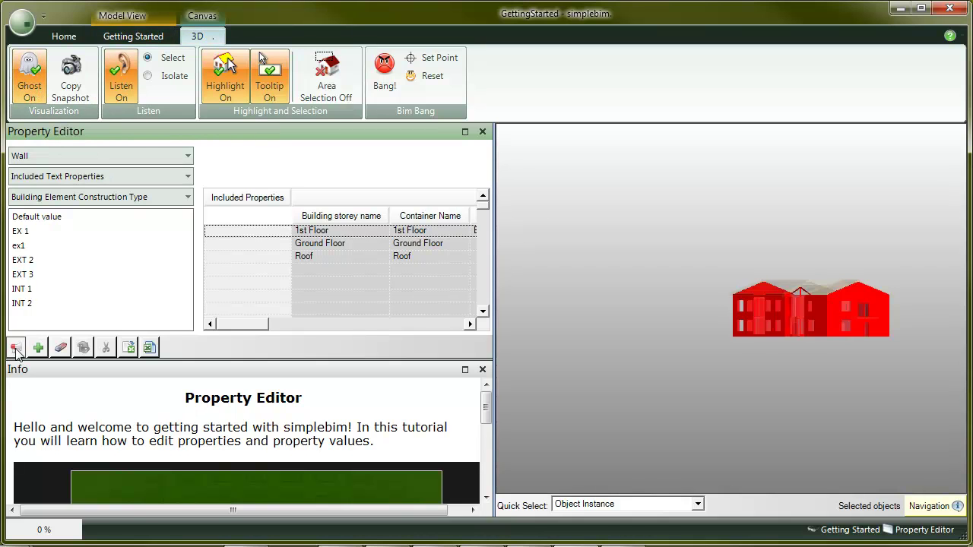
Examine in 3D which walls use each construction type, from EX 1 through INT 2.
click(39, 236)
click(39, 247)
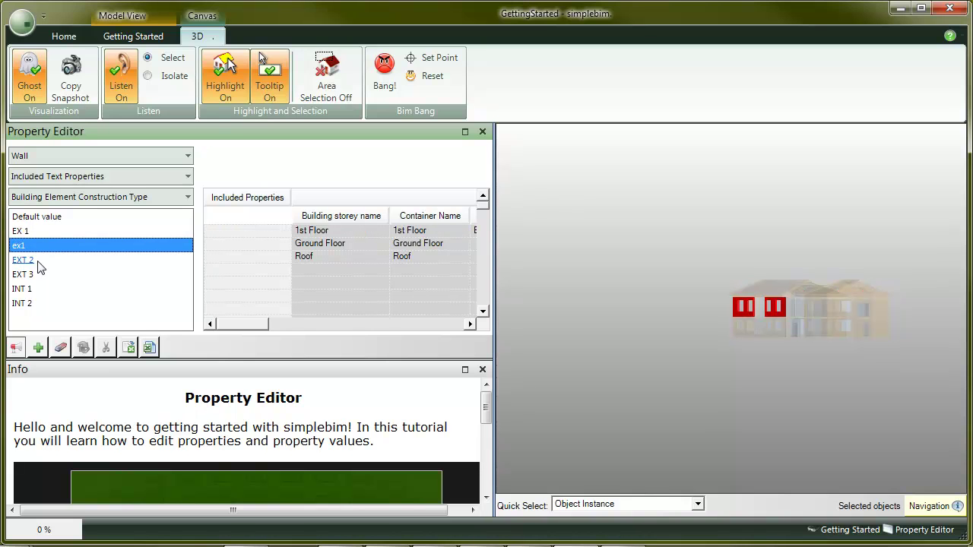
click(40, 264)
click(39, 277)
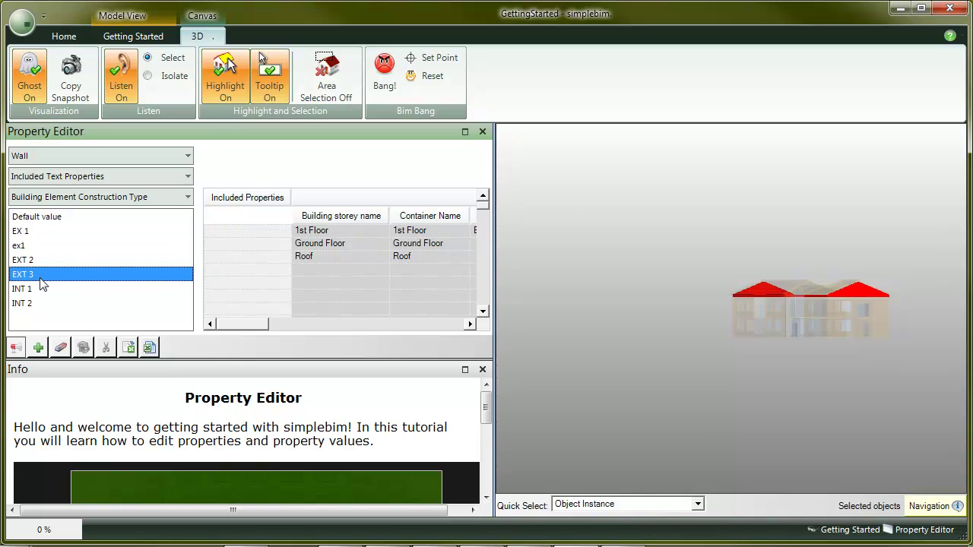
click(40, 292)
click(37, 303)
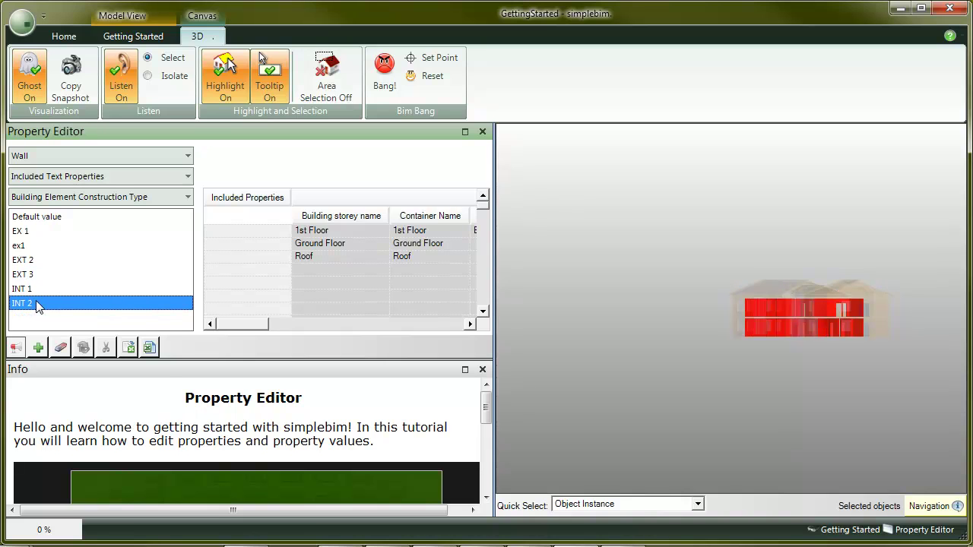
Merge the construction type value ex1 into EX 1.
click(39, 246)
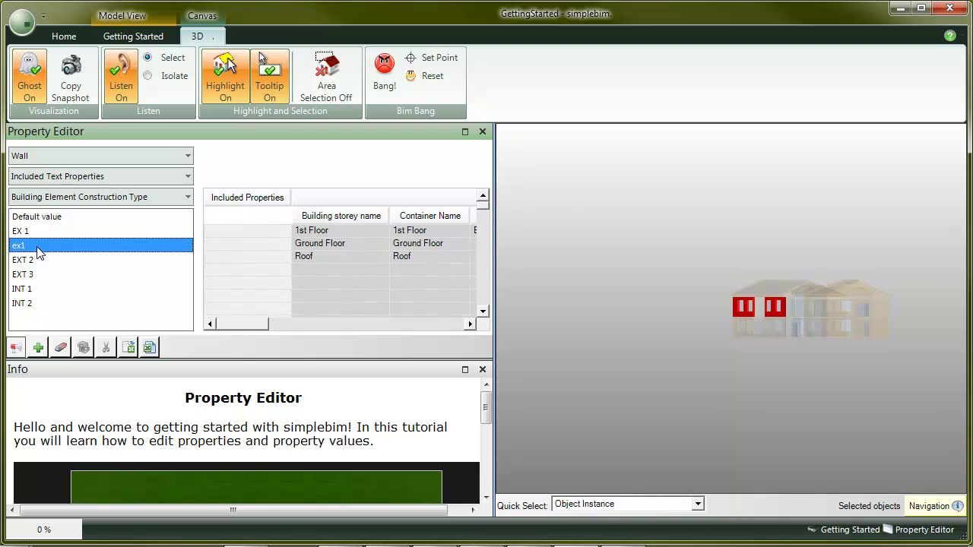
drag(39, 254, 39, 238)
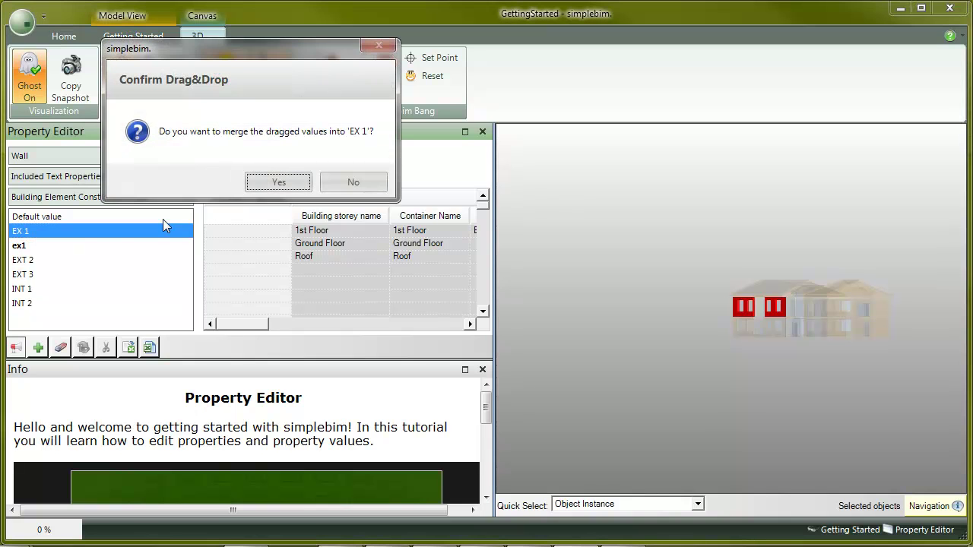
click(279, 183)
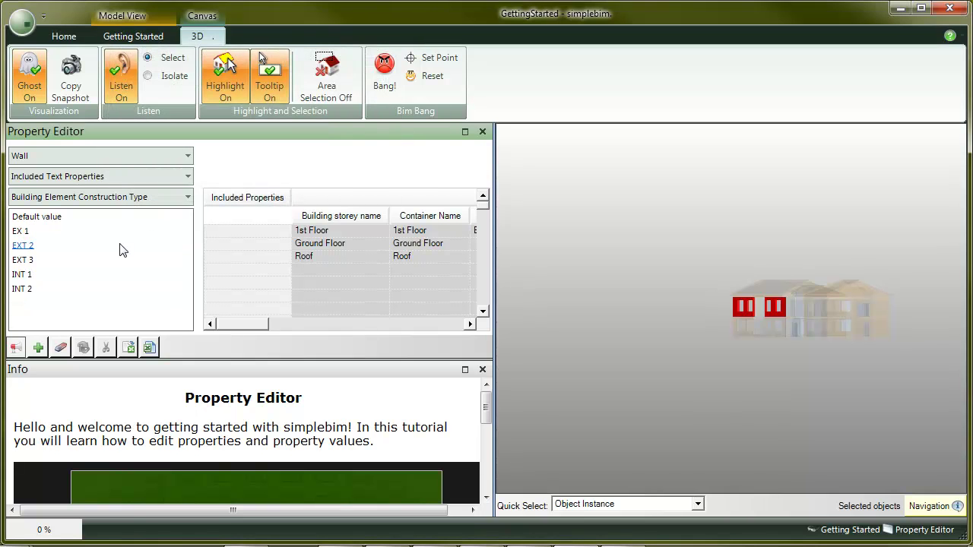
Rename the construction type value EX 1 as EXT 1.
double_click(27, 233)
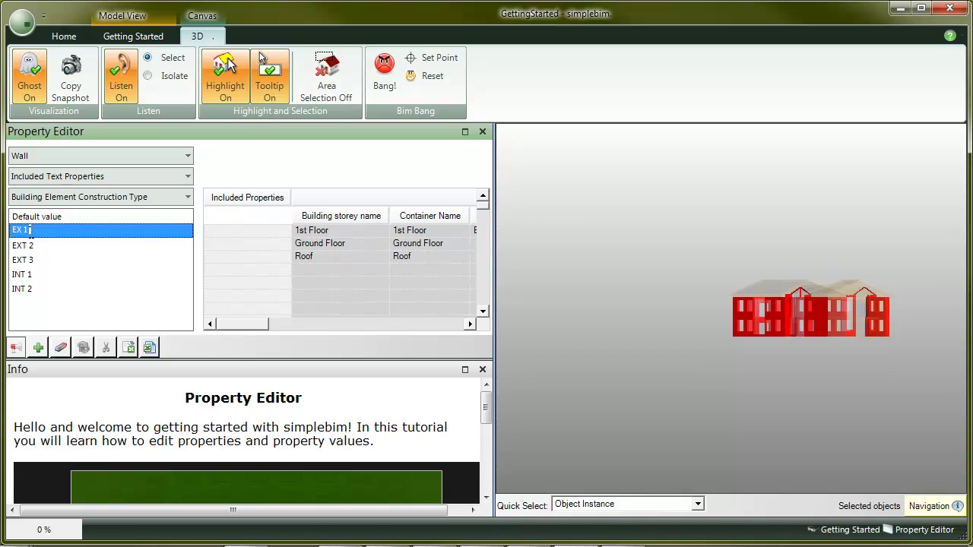
click(25, 232)
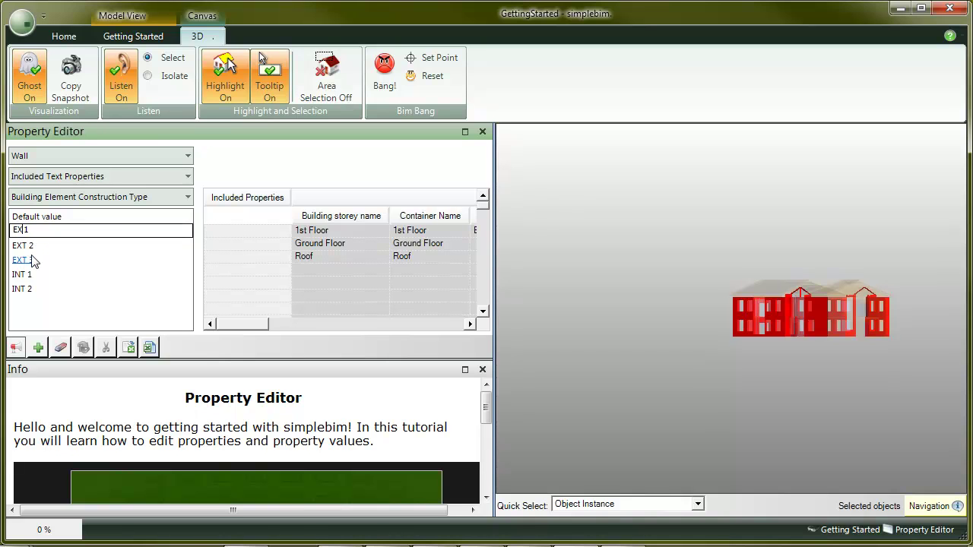
text(T)
key(Return)
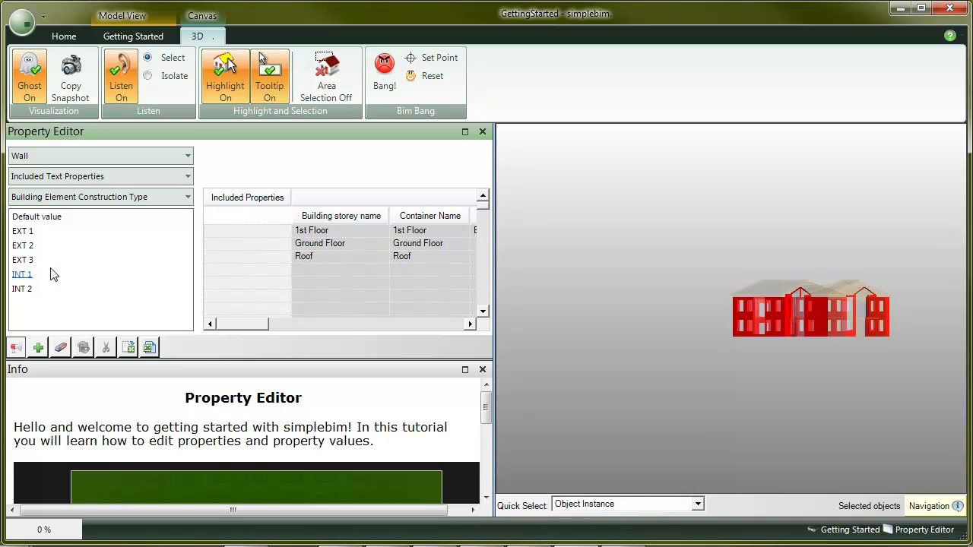
Add the construction type value EXT 4 and assign the walls with Default value to it.
click(43, 218)
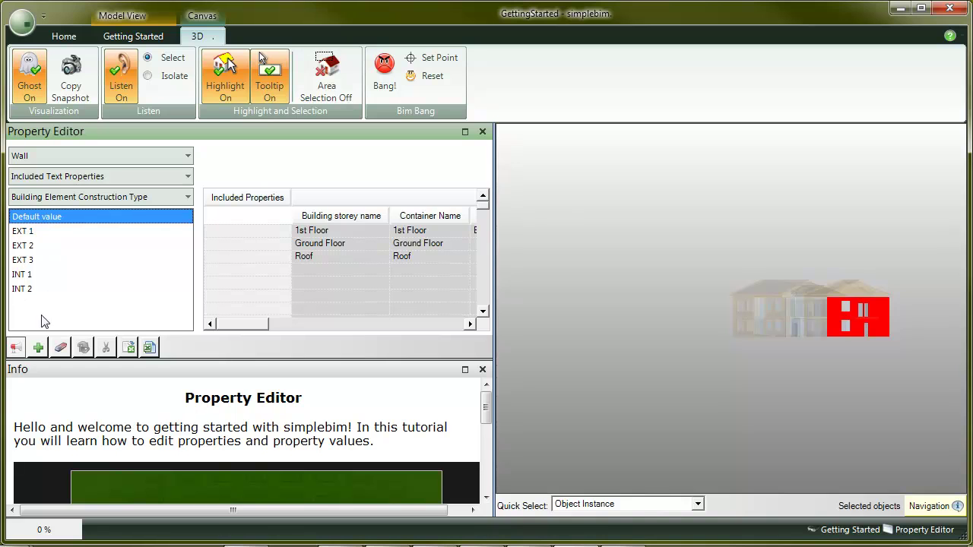
click(39, 348)
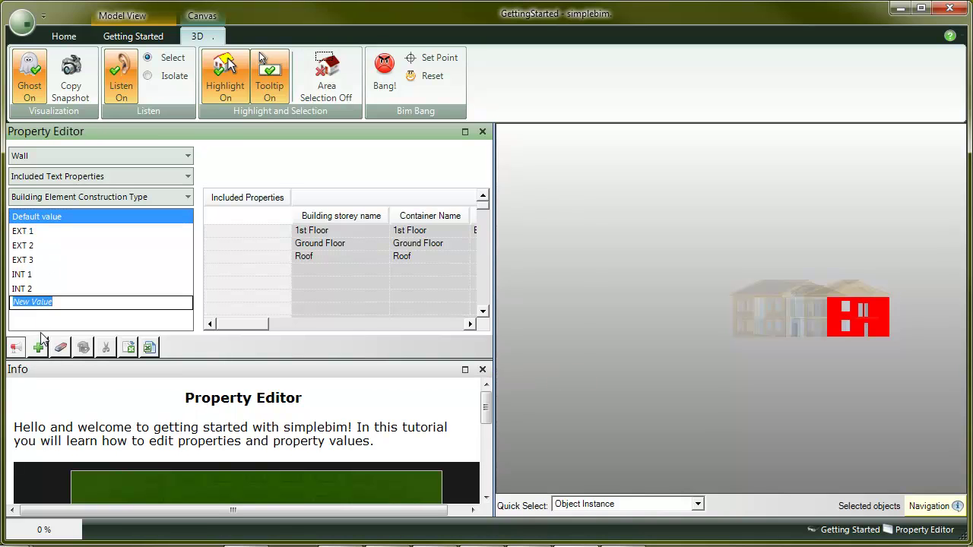
text(EXT 4)
key(Return)
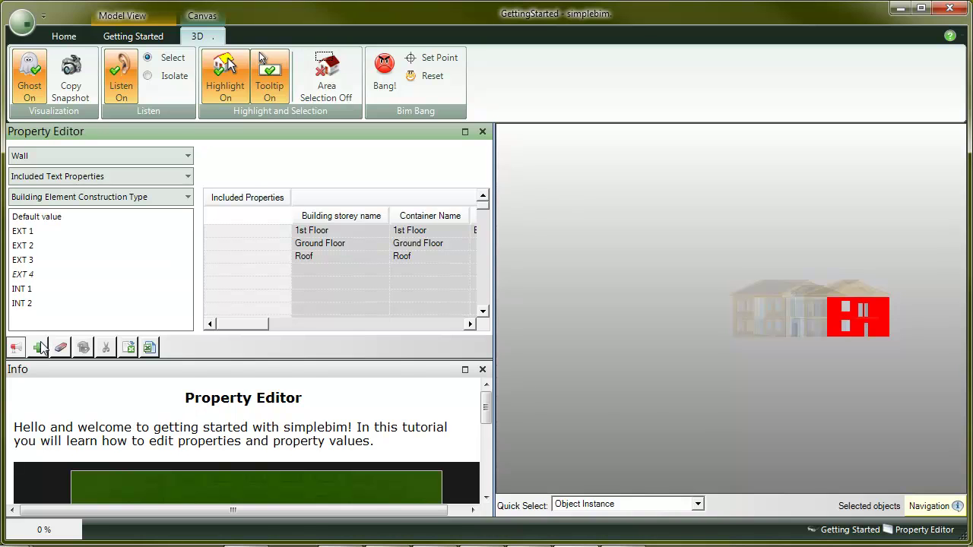
drag(721, 372, 38, 278)
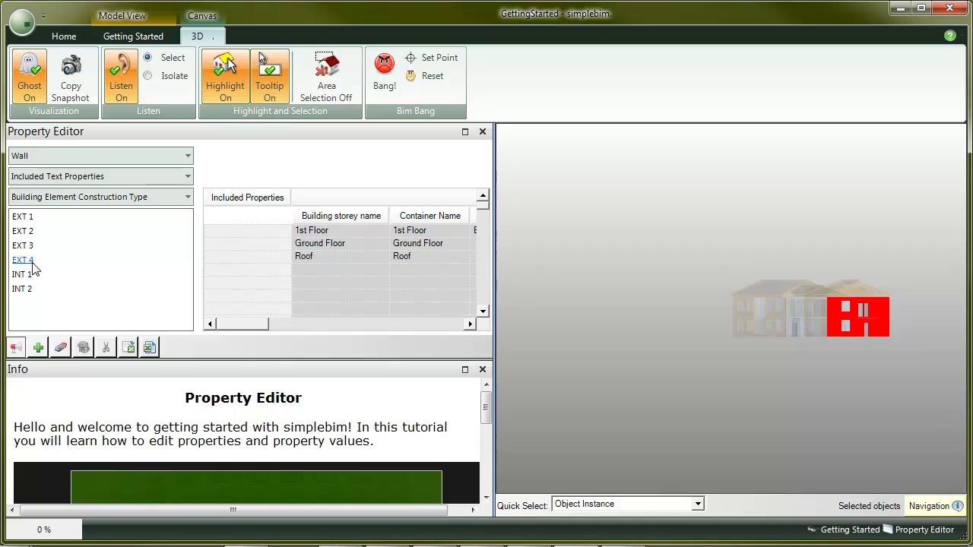
Examine in 3D the walls assigned to EXT 4, EXT 3, EXT 2 and EXT 1.
click(34, 260)
click(32, 247)
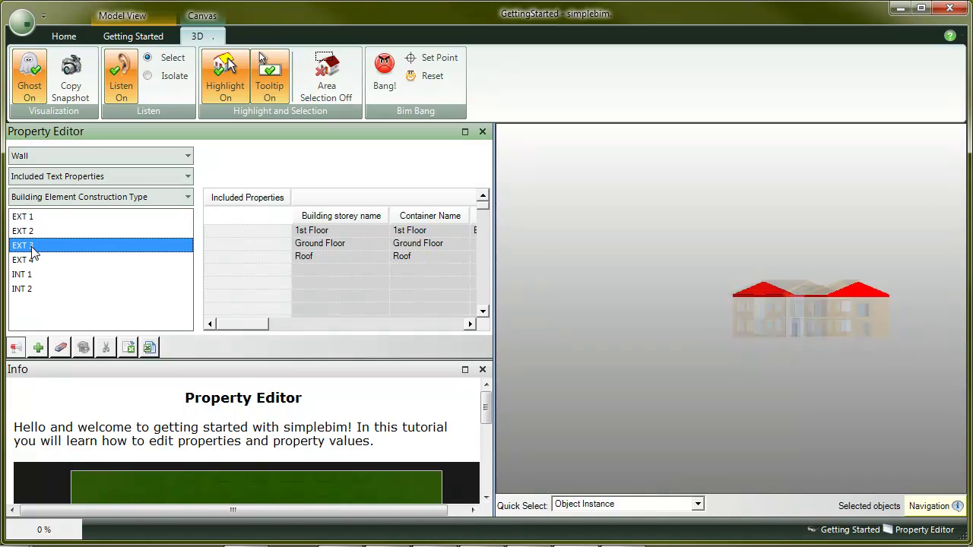
click(32, 232)
click(34, 218)
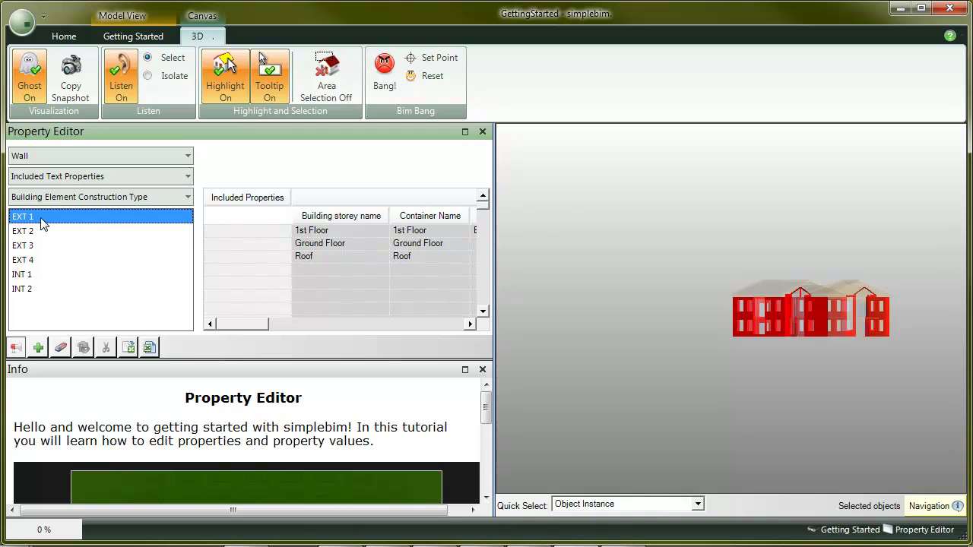
Switch the edited object type to Space and review its included text properties available for editing.
click(188, 158)
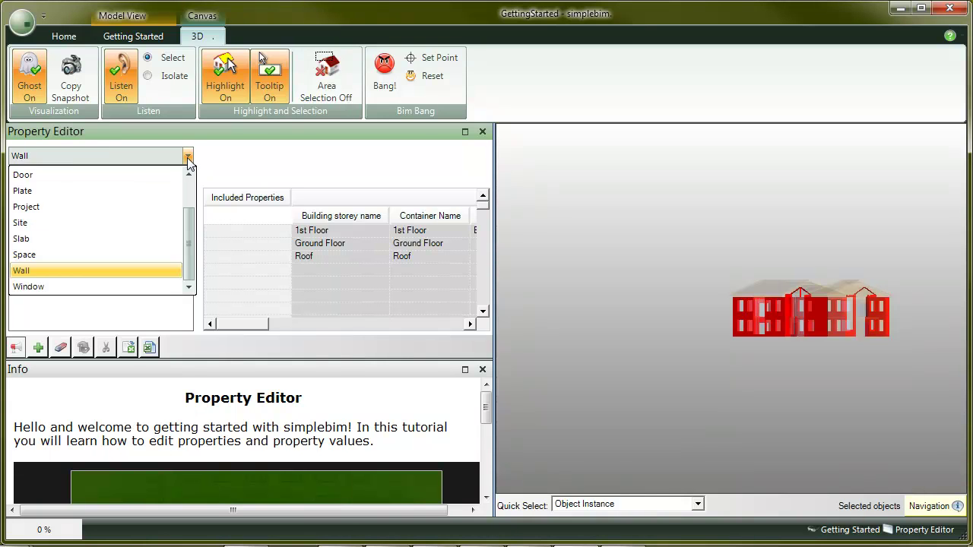
click(87, 255)
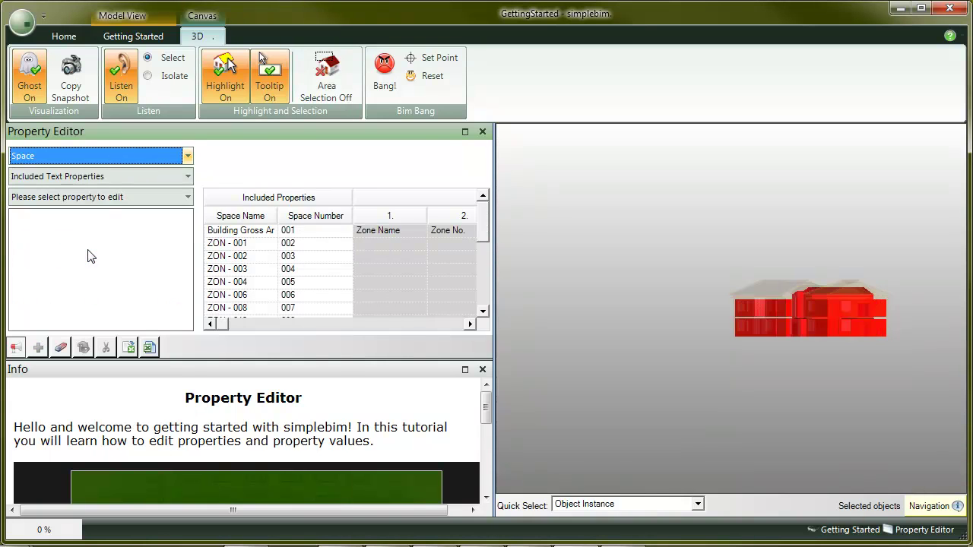
click(130, 179)
click(129, 177)
click(127, 199)
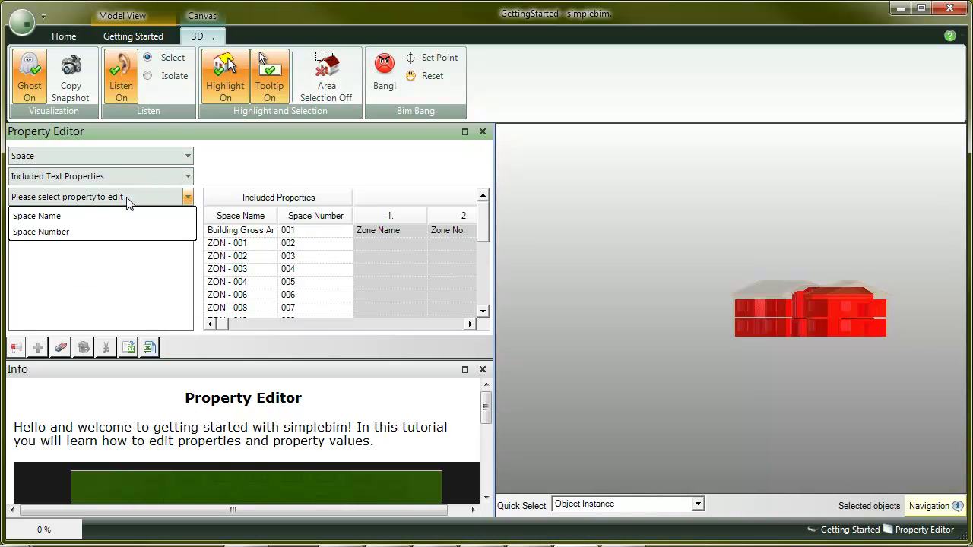
click(127, 197)
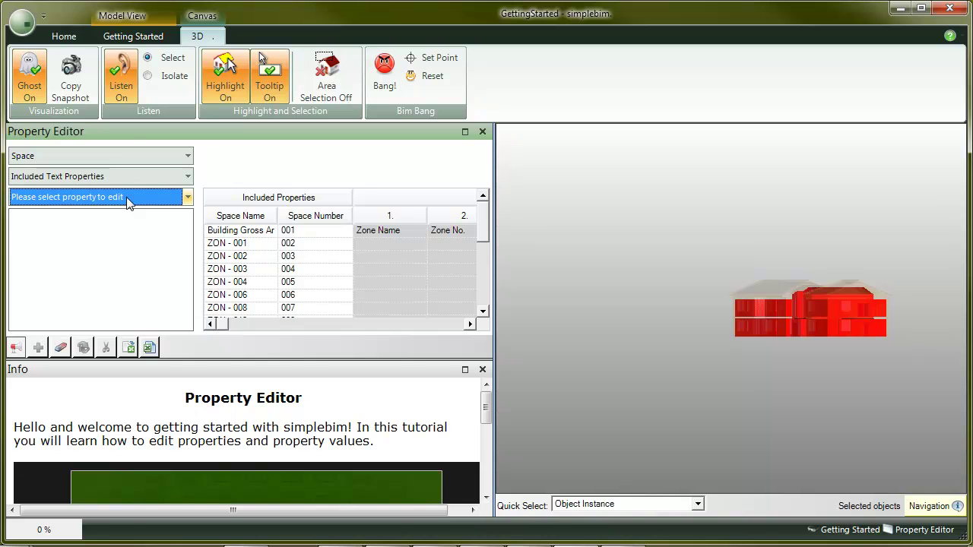
click(133, 35)
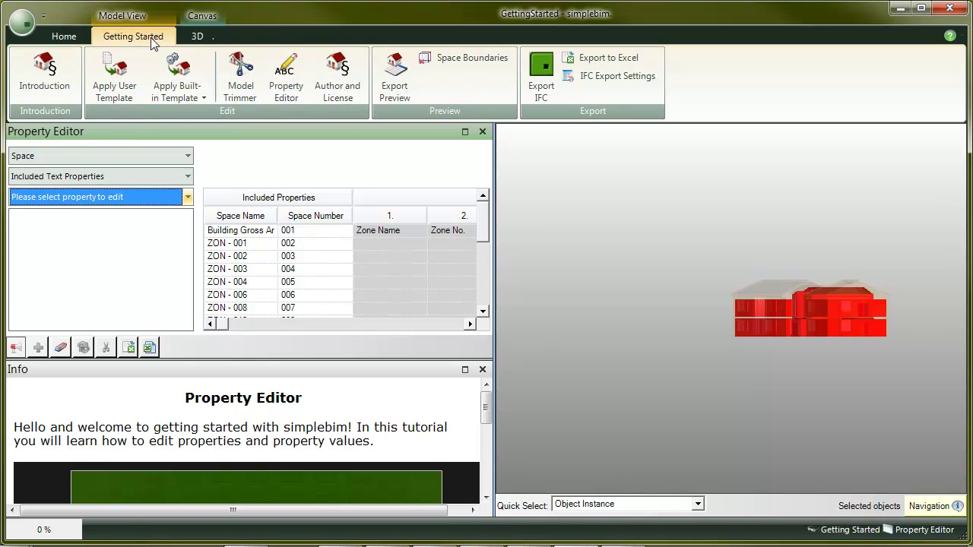